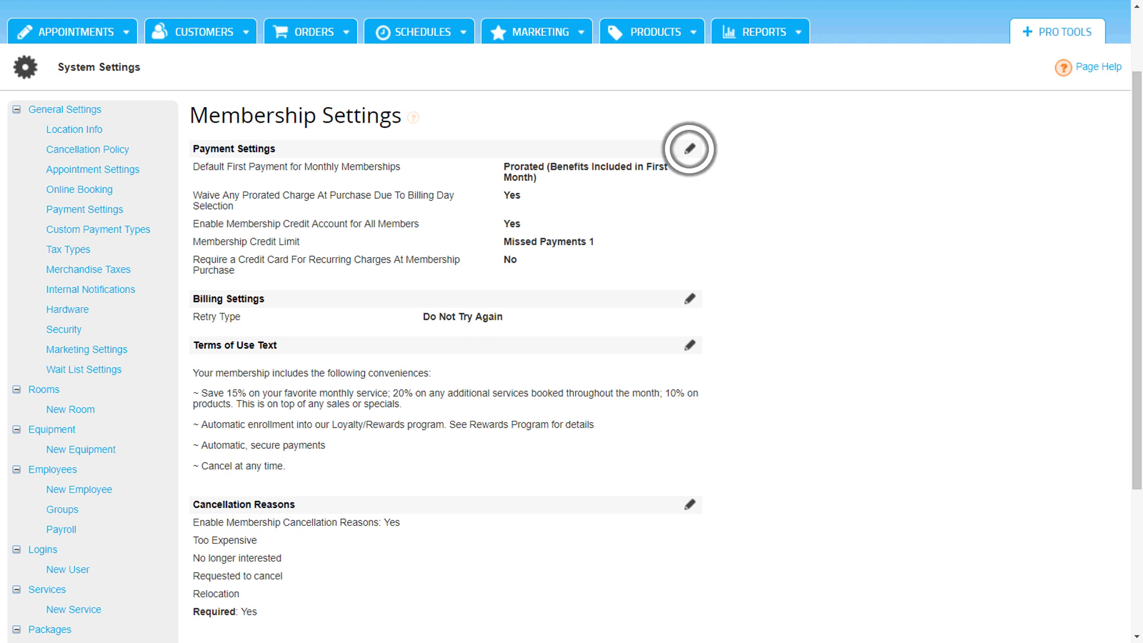
Step: Open the Payment Settings and Billing Settings sections of the membership settings for editing
{"action": "left_click", "coordinate": [689, 149]}
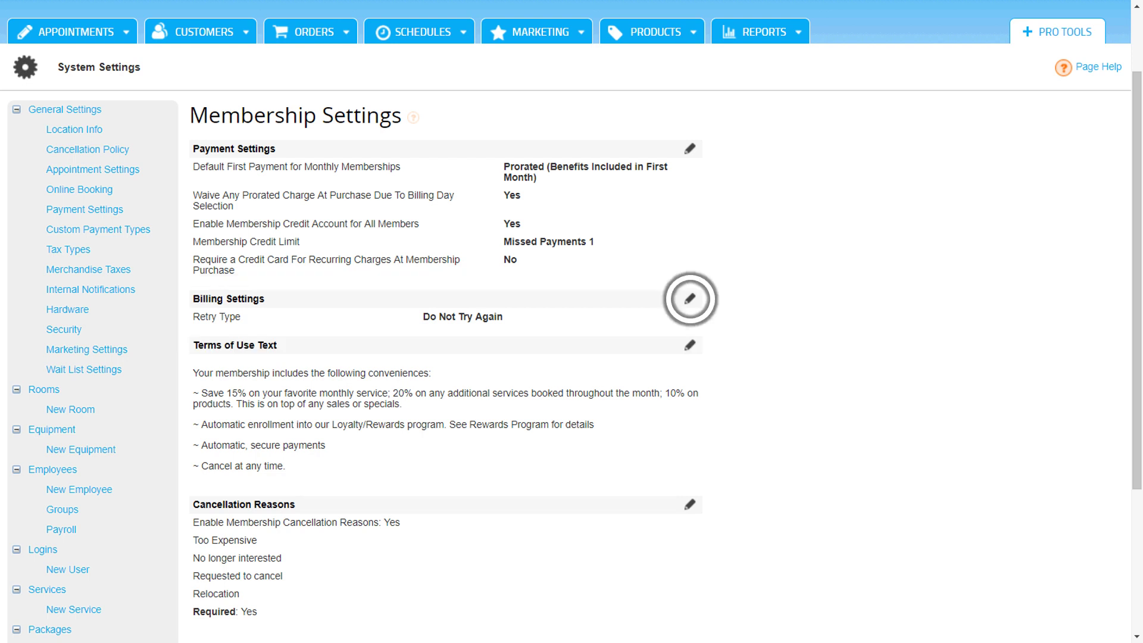
{"action": "left_click", "coordinate": [690, 298]}
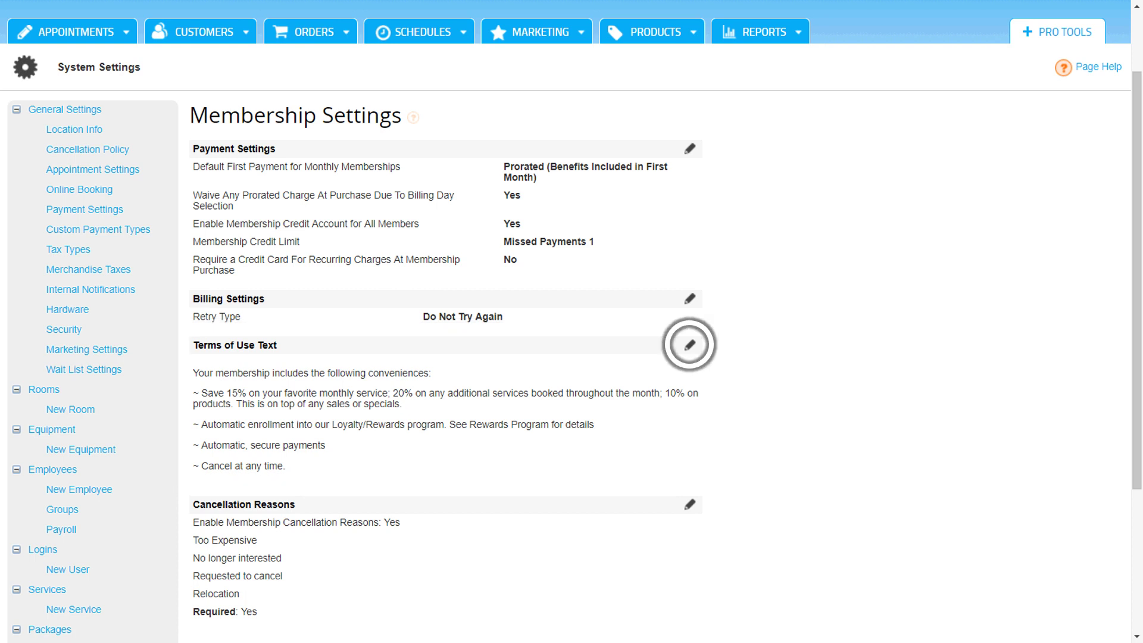
Step: Open the membership Terms of Use Text for editing and save it
{"action": "left_click", "coordinate": [689, 345]}
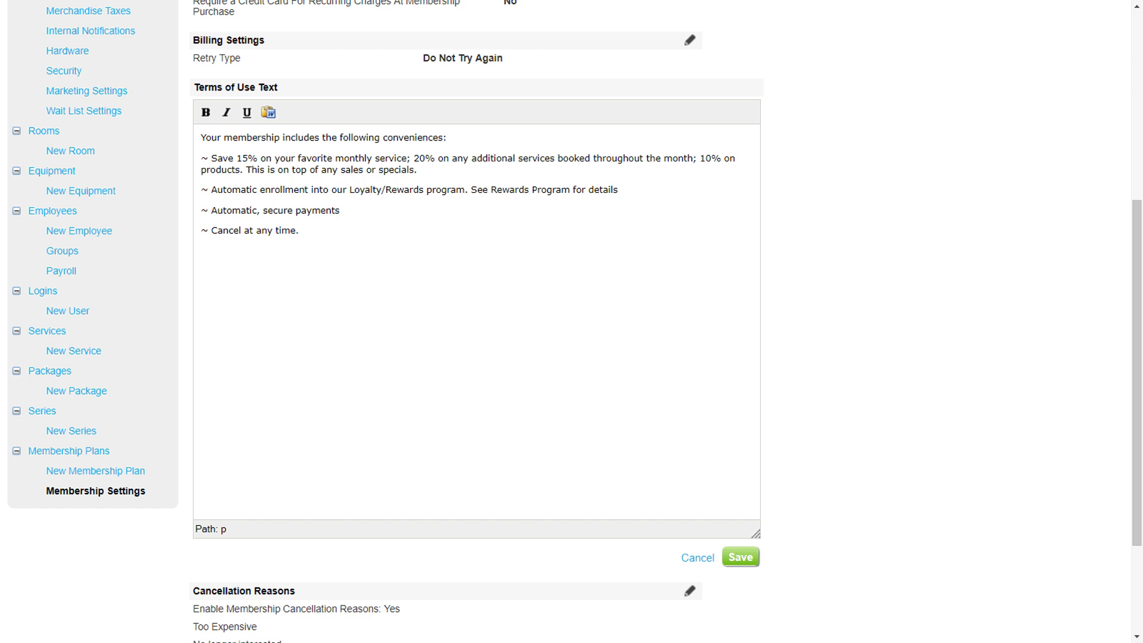
{"action": "left_click", "coordinate": [741, 557]}
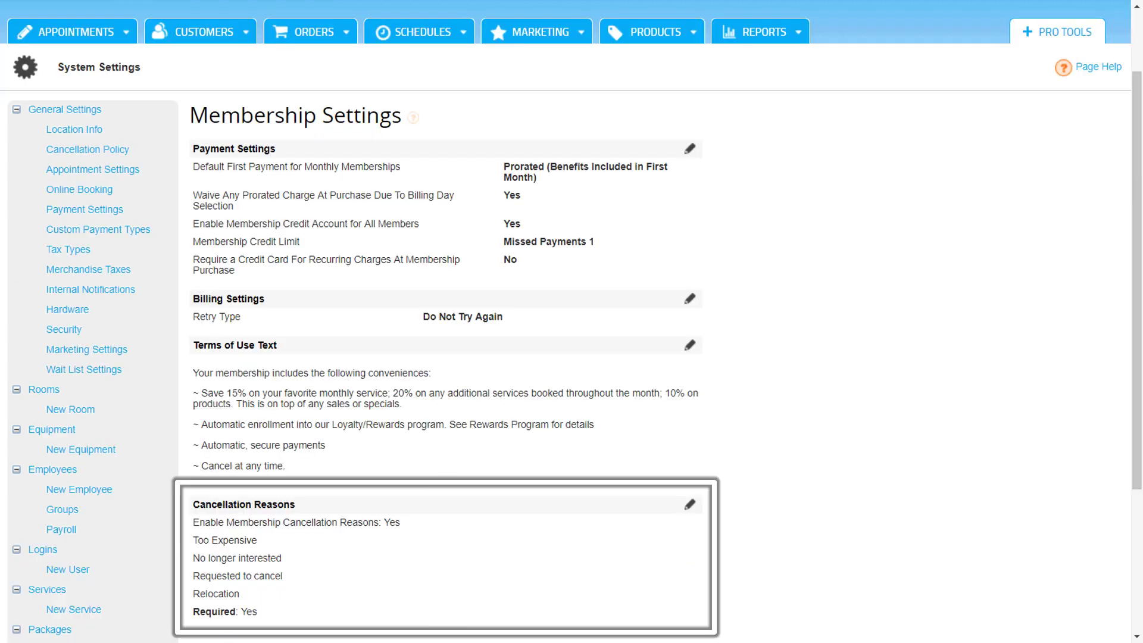
Step: Add "Relocation" to the membership cancellation reasons
{"action": "left_click", "coordinate": [689, 505]}
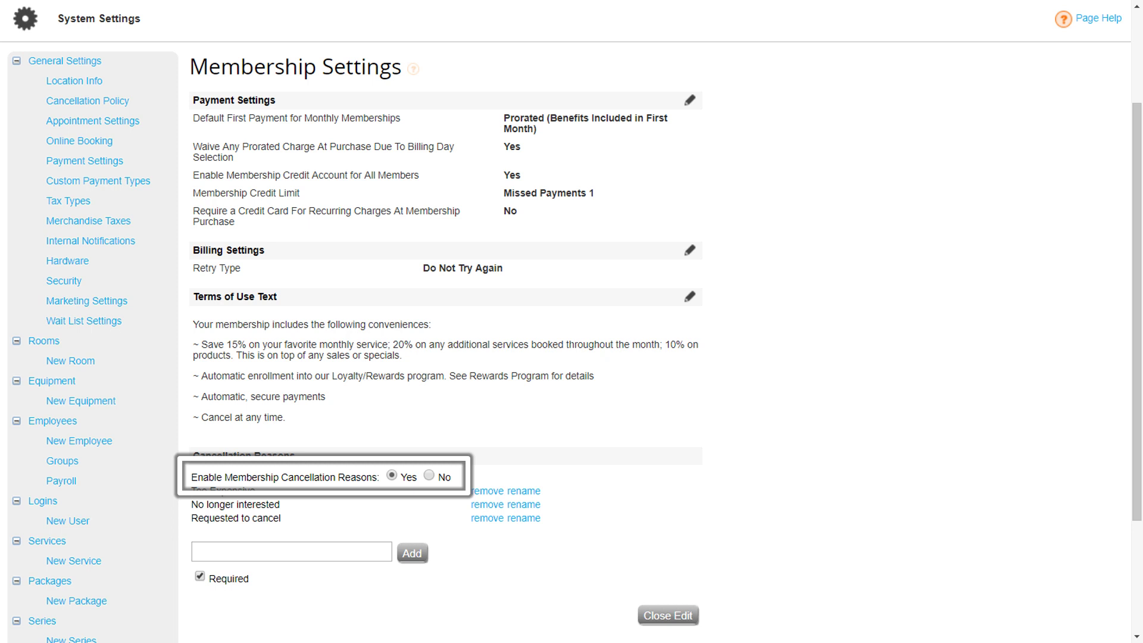
{"action": "type", "text": "Relocation"}
{"action": "key", "text": "Return"}
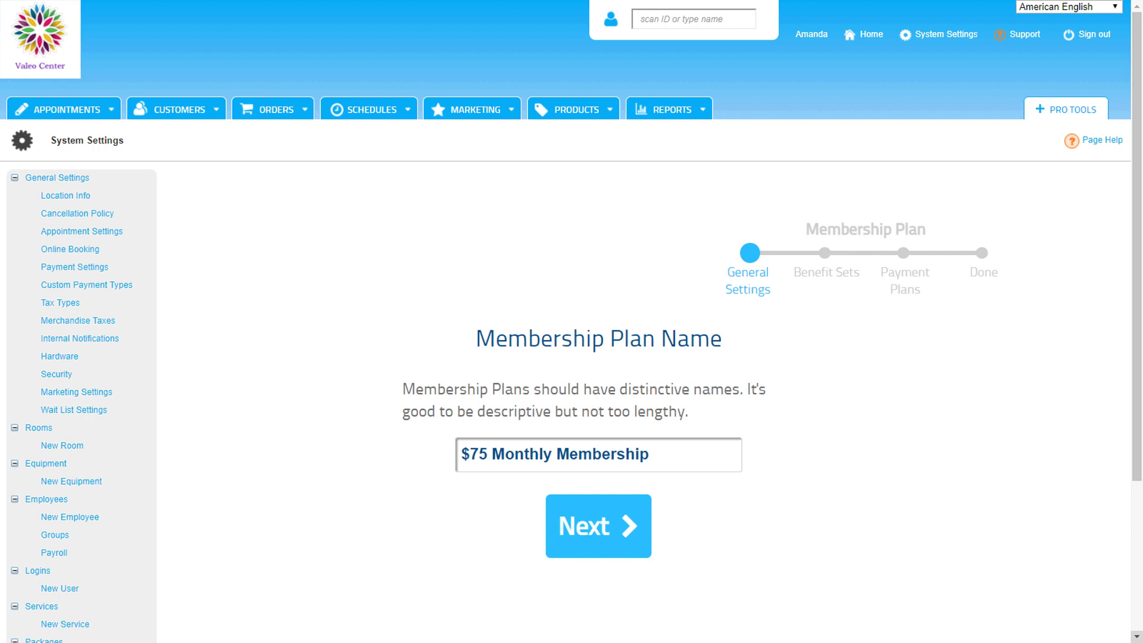
Step: Confirm the plan name "$75 Monthly Membership" and limit its benefit set to some services in the Massages category
{"action": "key", "text": "Return"}
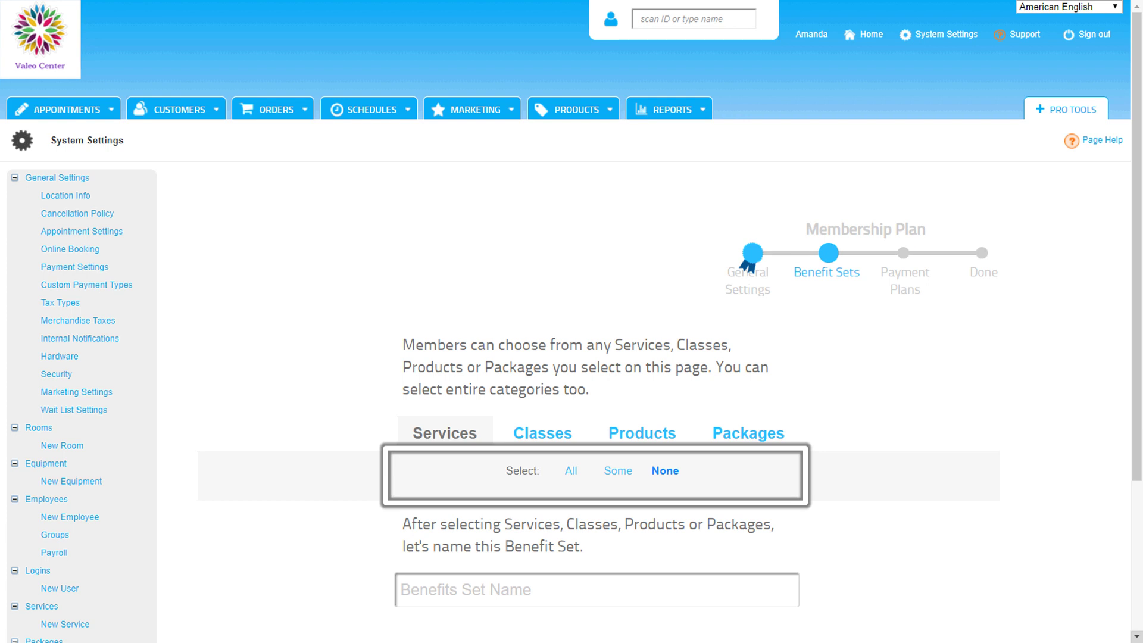
{"action": "left_click", "coordinate": [619, 471]}
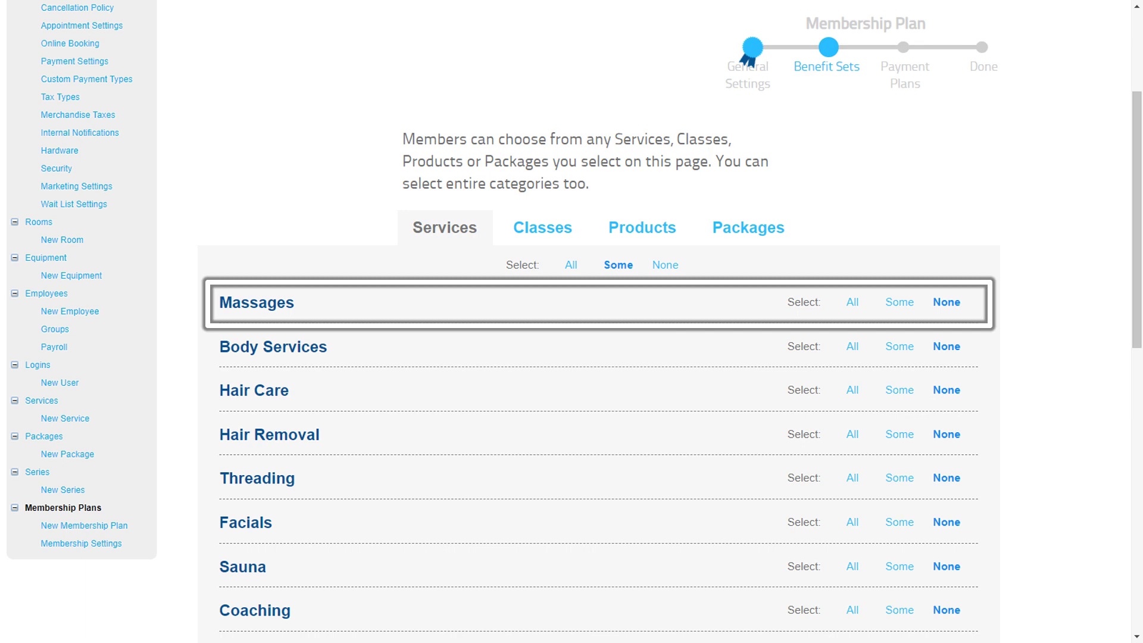
{"action": "left_click", "coordinate": [900, 302]}
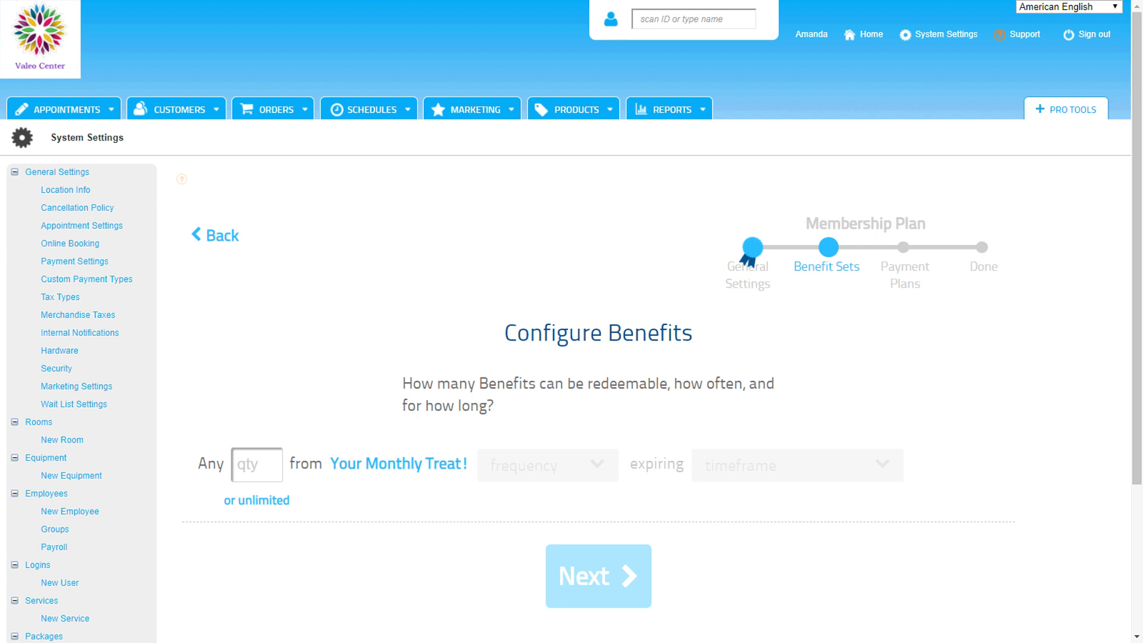
Step: Configure the Your Monthly Treat! benefit as 1 monthly, expiring 90 days from the accrued date
{"action": "type", "text": "1"}
{"action": "left_click", "coordinate": [548, 465]}
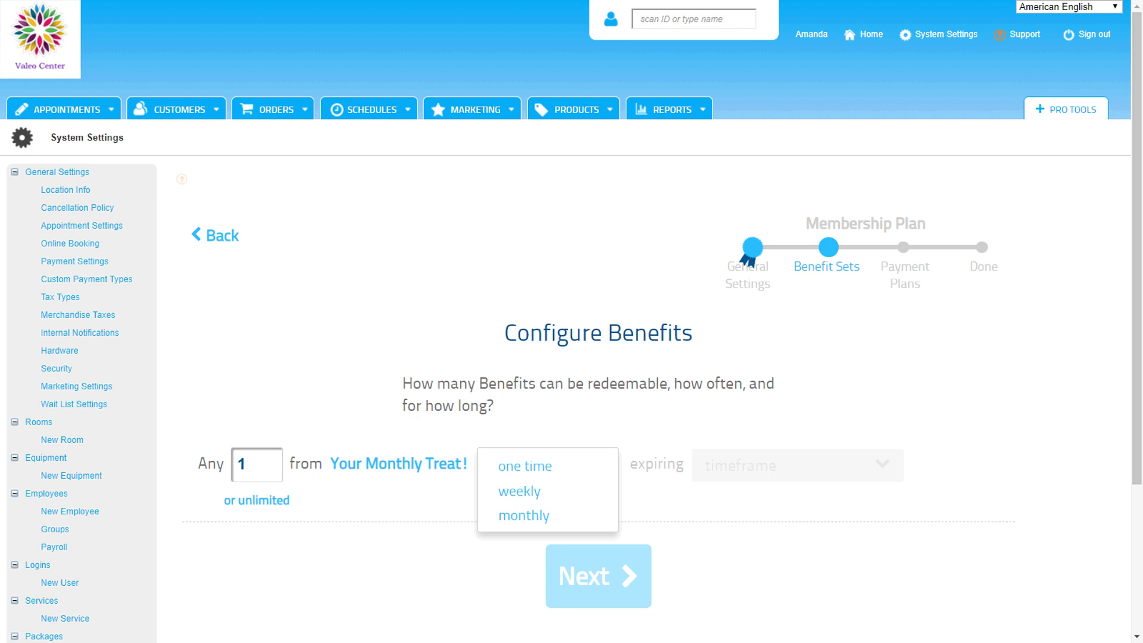
{"action": "left_click", "coordinate": [525, 516]}
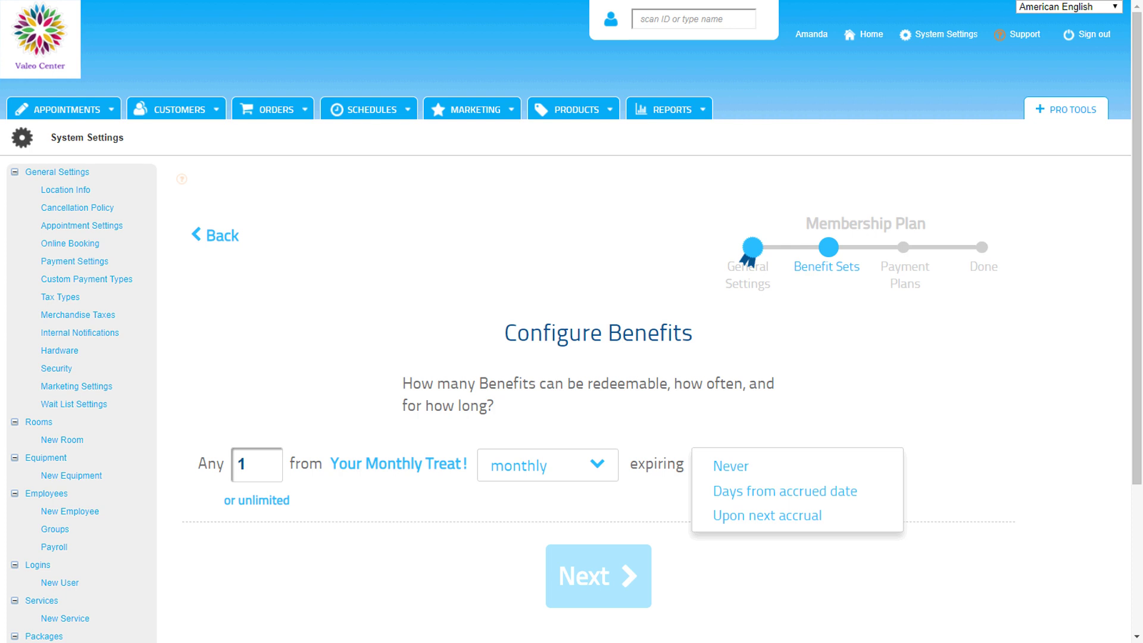
{"action": "left_click", "coordinate": [784, 492]}
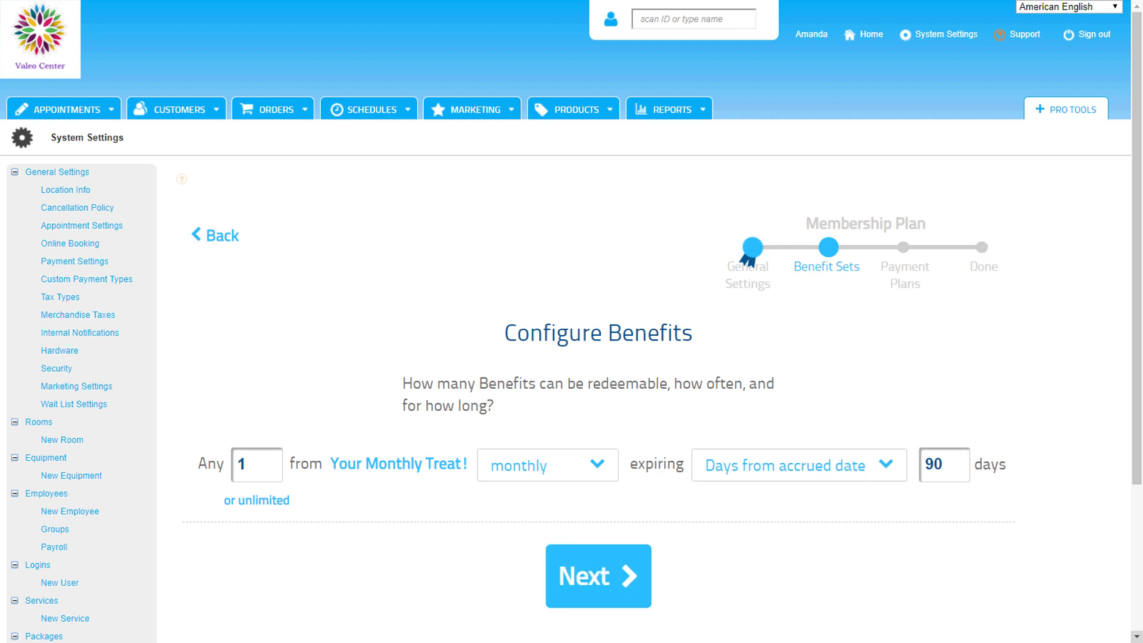
{"action": "key", "text": "Return"}
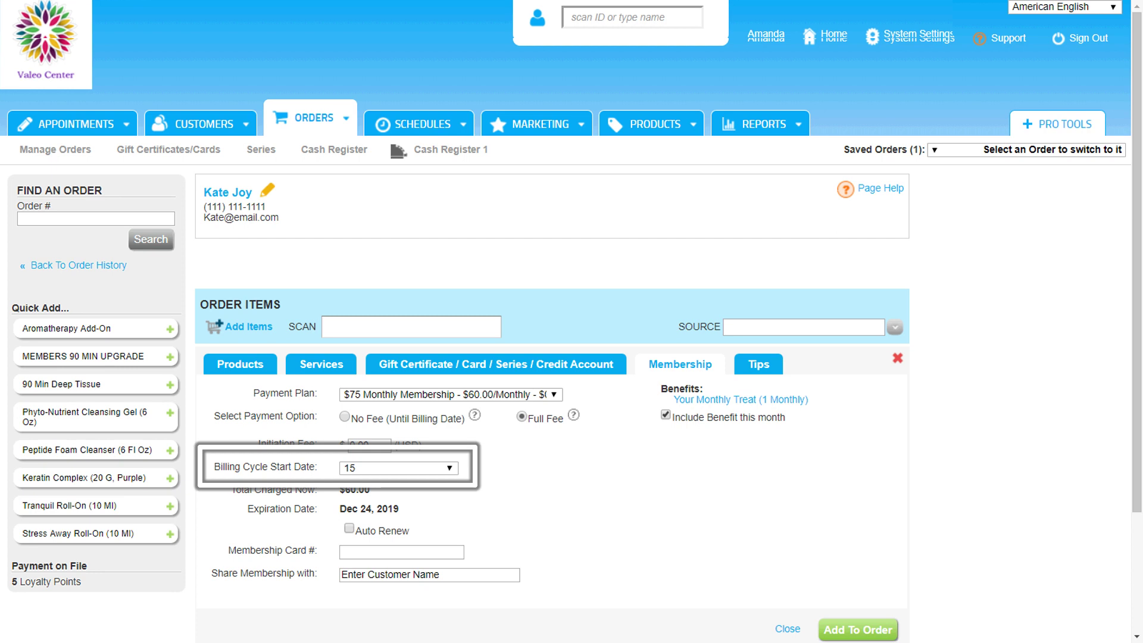
Step: Check the billing cycle start date options and enter the name of the customer to share the membership with
{"action": "key", "text": "alt+Down"}
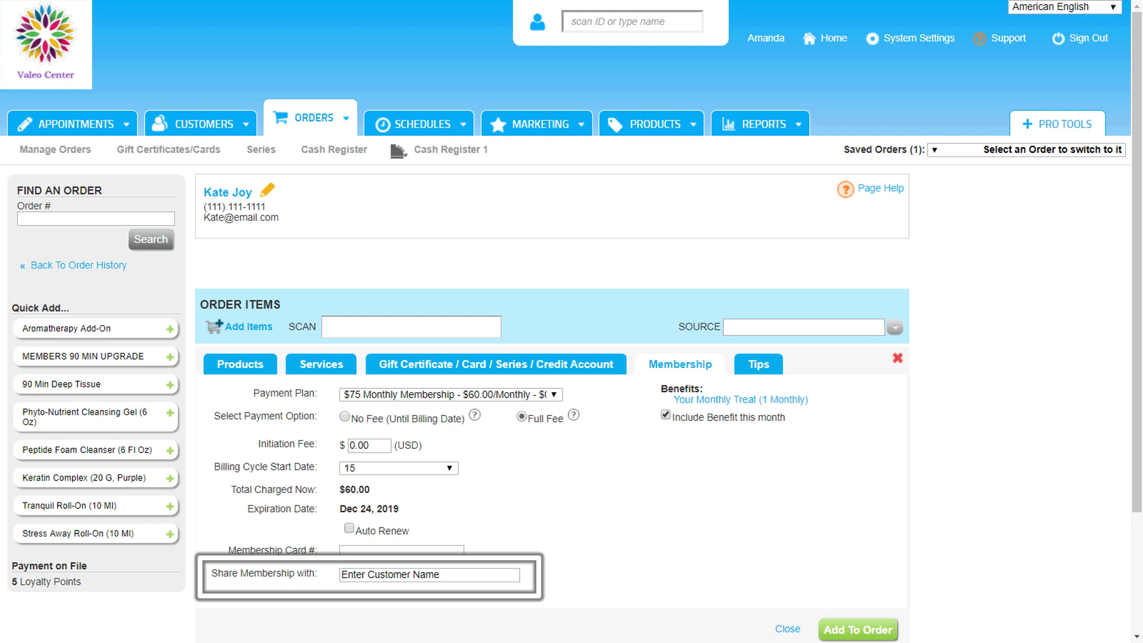
{"action": "left_click", "coordinate": [429, 575]}
{"action": "type", "text": "Gre"}
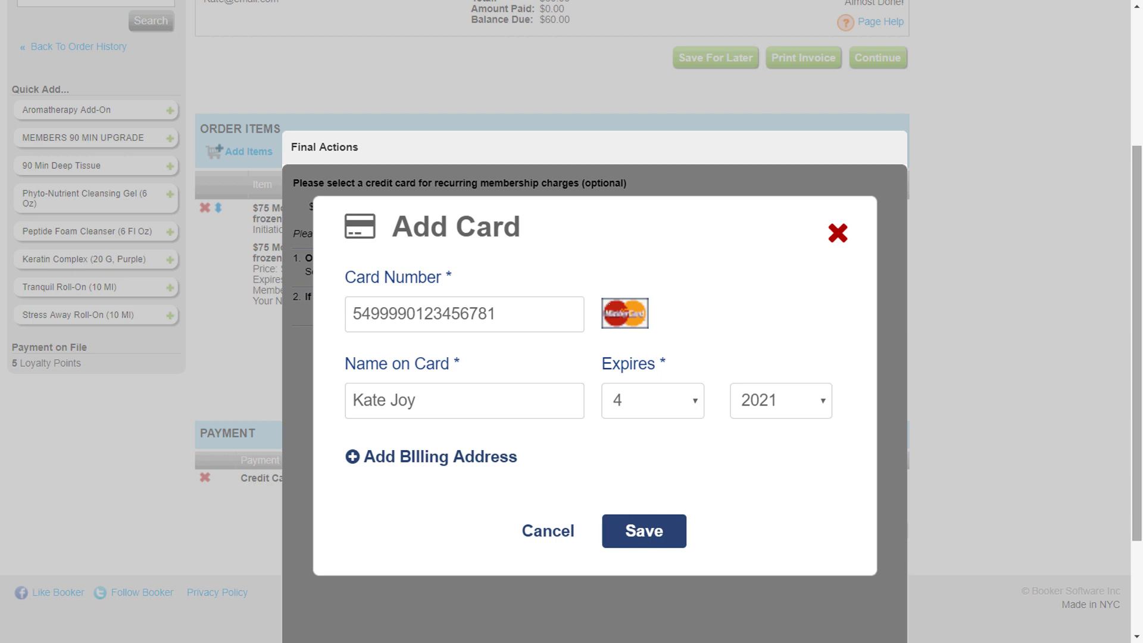
Step: Save the new credit card with the customer's card number, name on card and expiry date
{"action": "key", "text": "Return"}
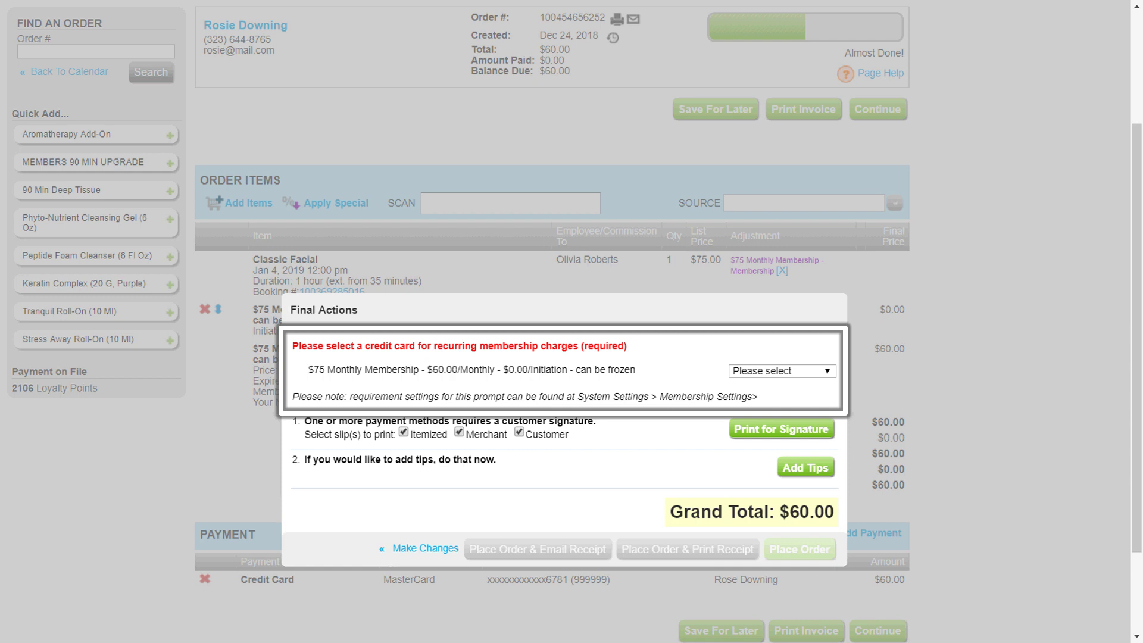
Step: Choose the MasterCard on file for the recurring $75 Monthly Membership charges
{"action": "left_click", "coordinate": [772, 273]}
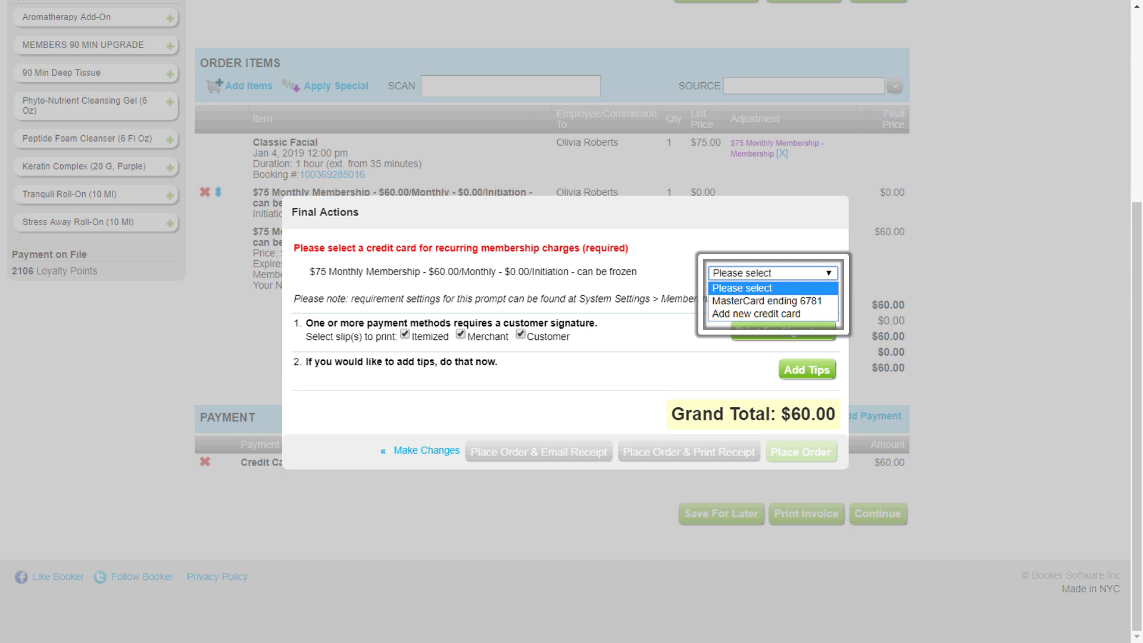
{"action": "left_click", "coordinate": [767, 301]}
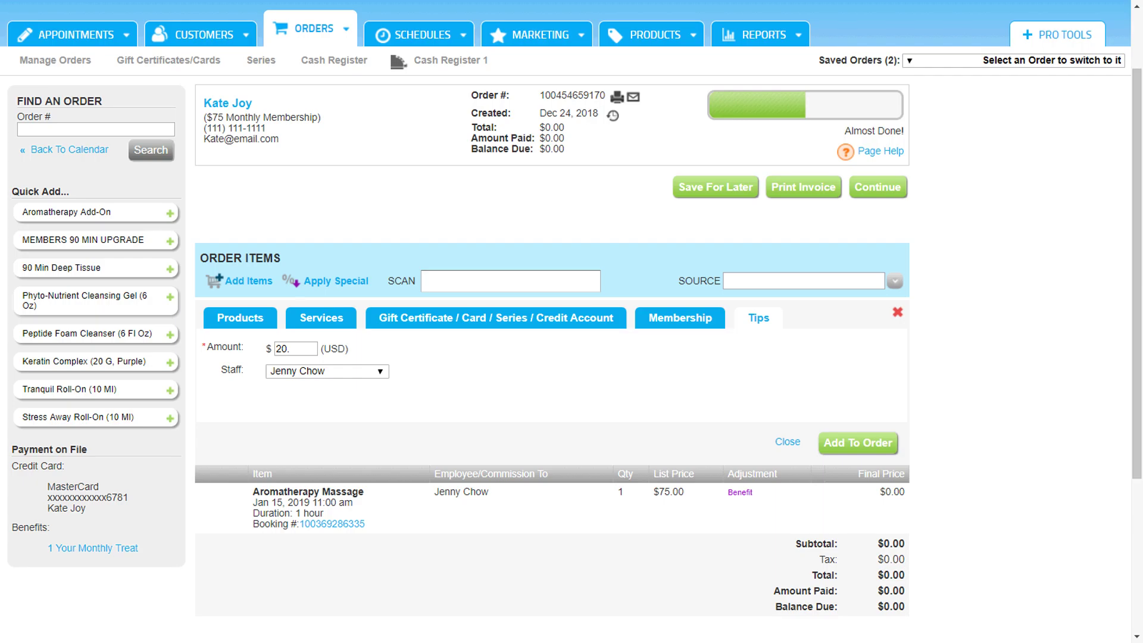
Step: Add the $20 staff tip to the Aromatherapy Massage order and place the order
{"action": "scroll", "coordinate": [572, 321], "scroll_direction": "down", "scroll_amount": 1}
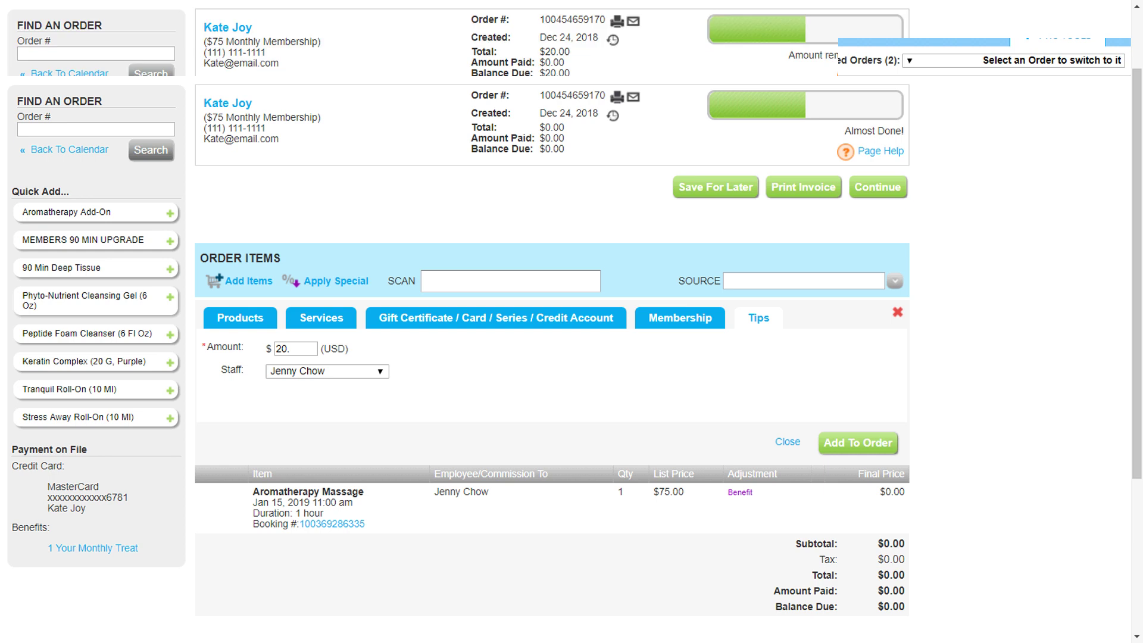
{"action": "key", "text": "Return"}
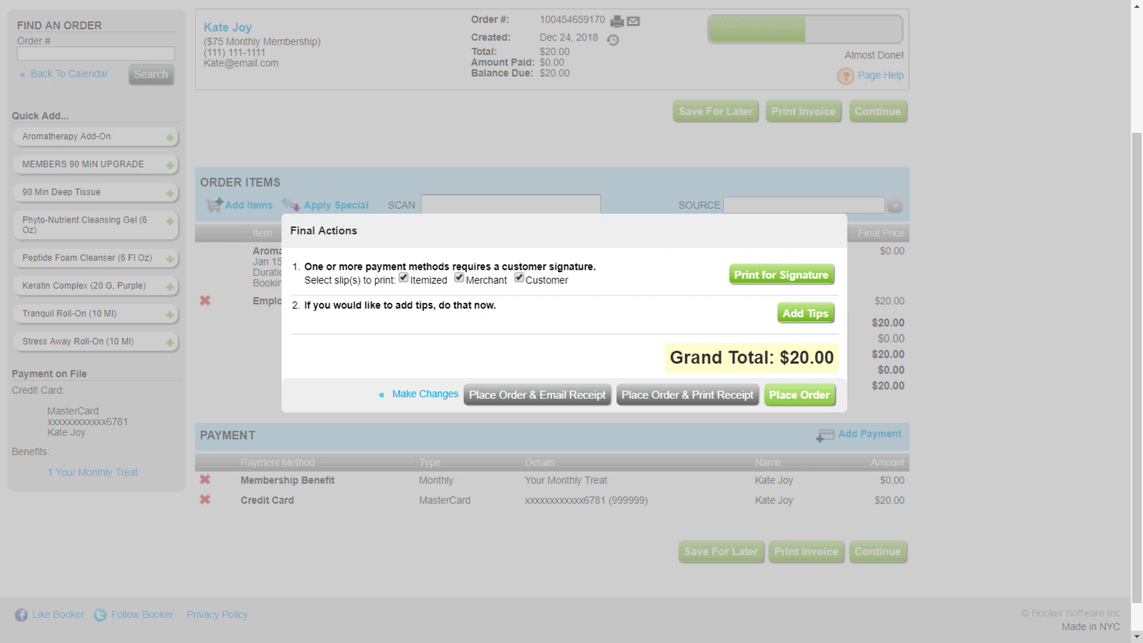
{"action": "key", "text": "Return"}
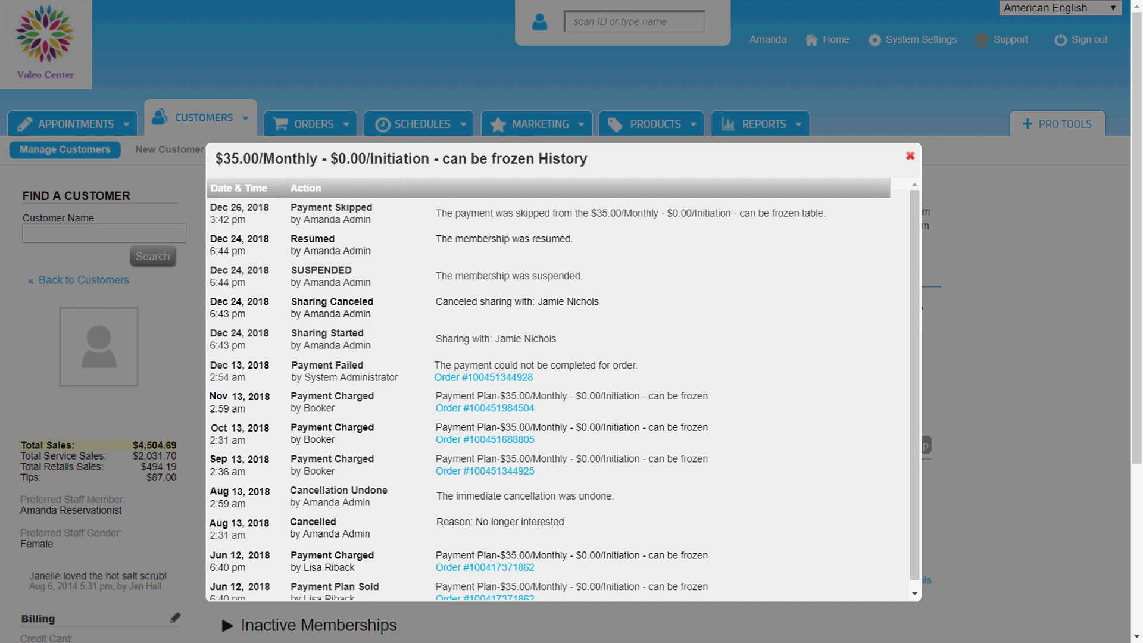
Step: Close the membership history and add a customer by name to The Nail Membership's sharing list
{"action": "key", "text": "Escape"}
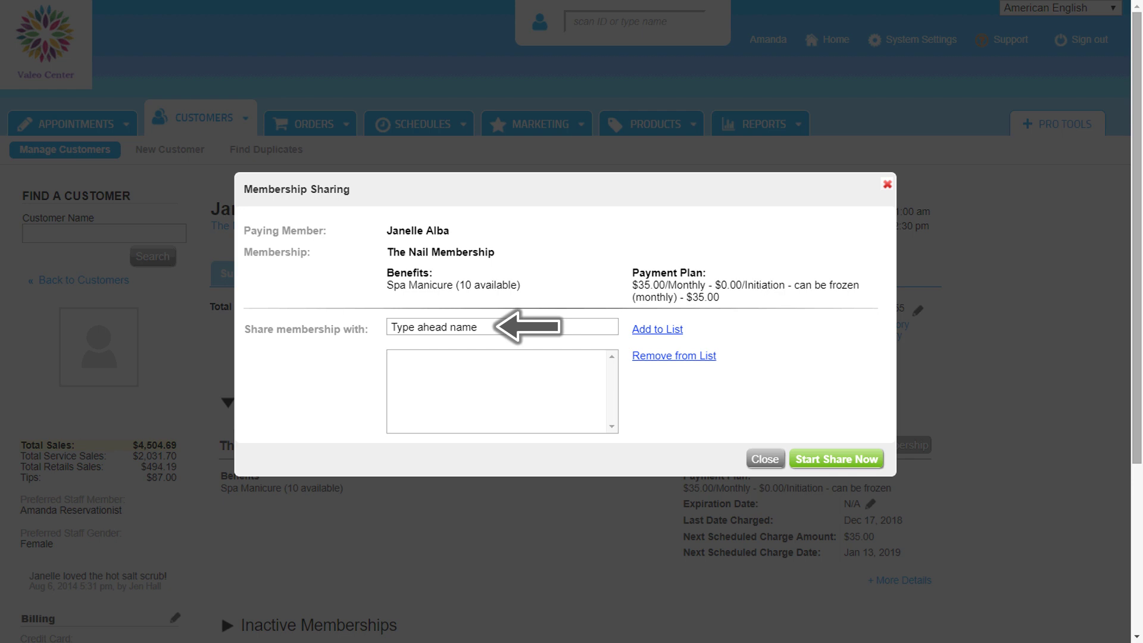
{"action": "type", "text": "nic"}
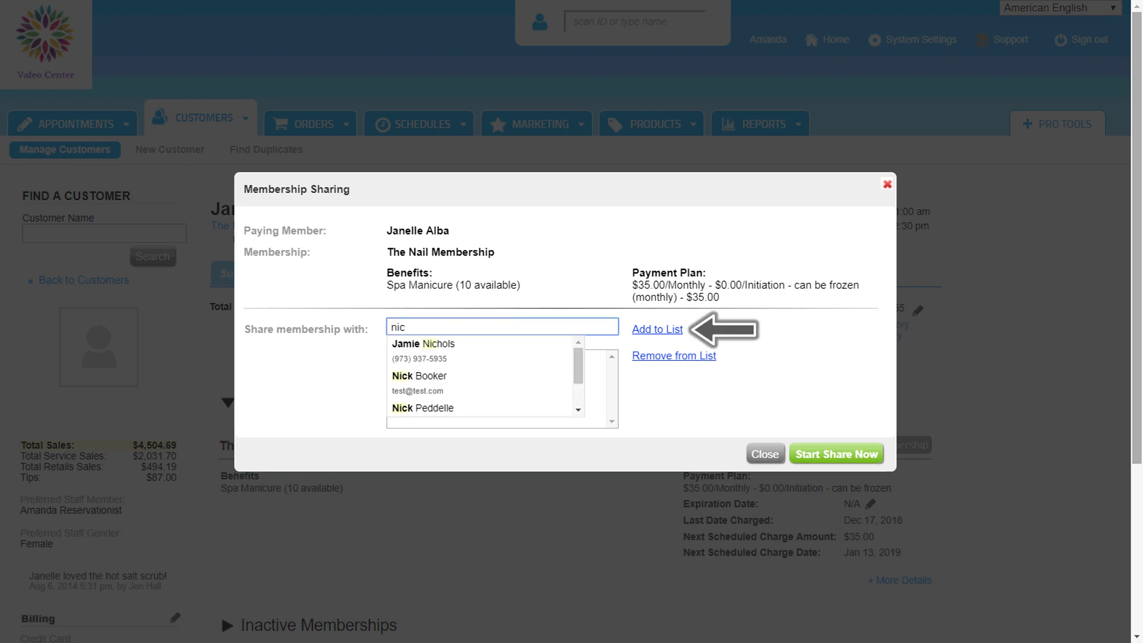
{"action": "key", "text": "Down"}
{"action": "key", "text": "Return"}
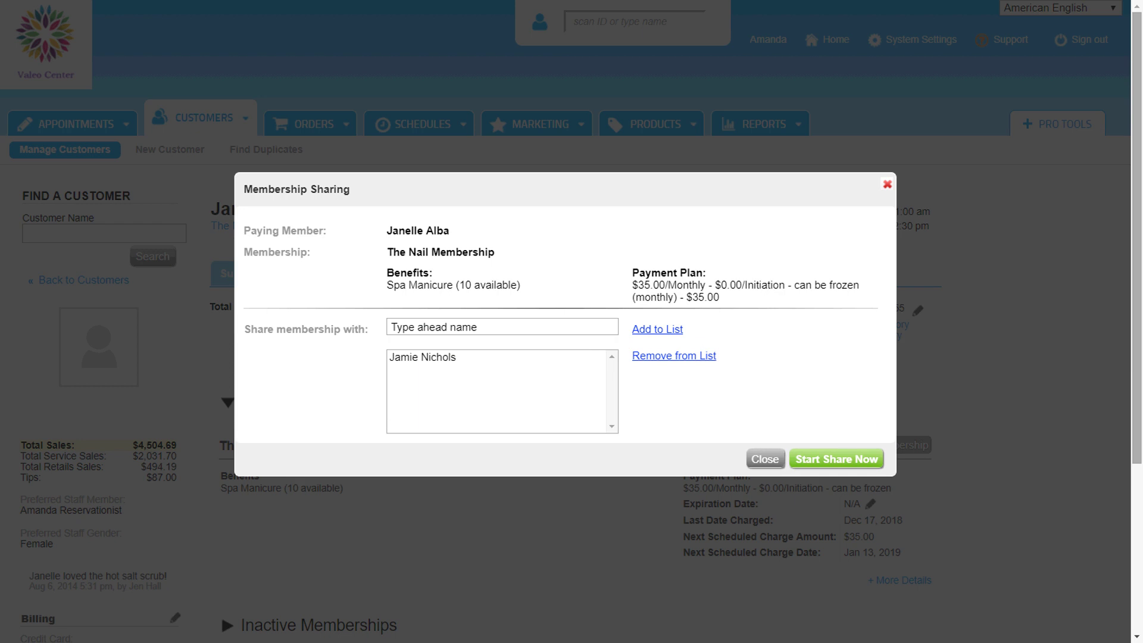
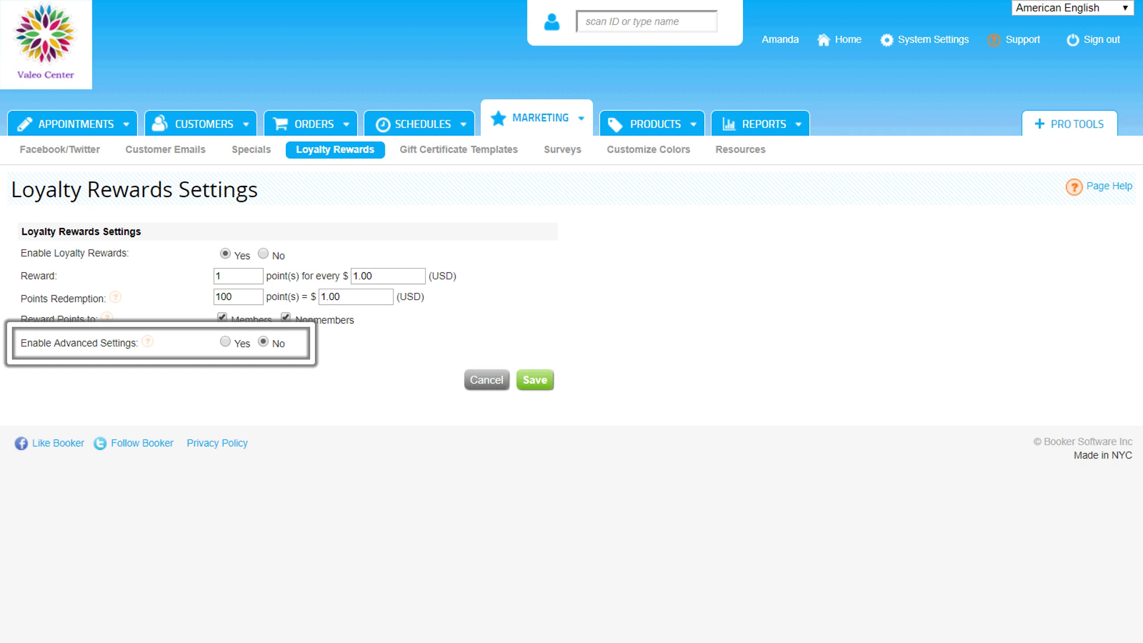
Step: Enable the advanced loyalty rewards settings and enter "loyalty rewards" as a question in the Booker Support Center
{"action": "left_click", "coordinate": [225, 341]}
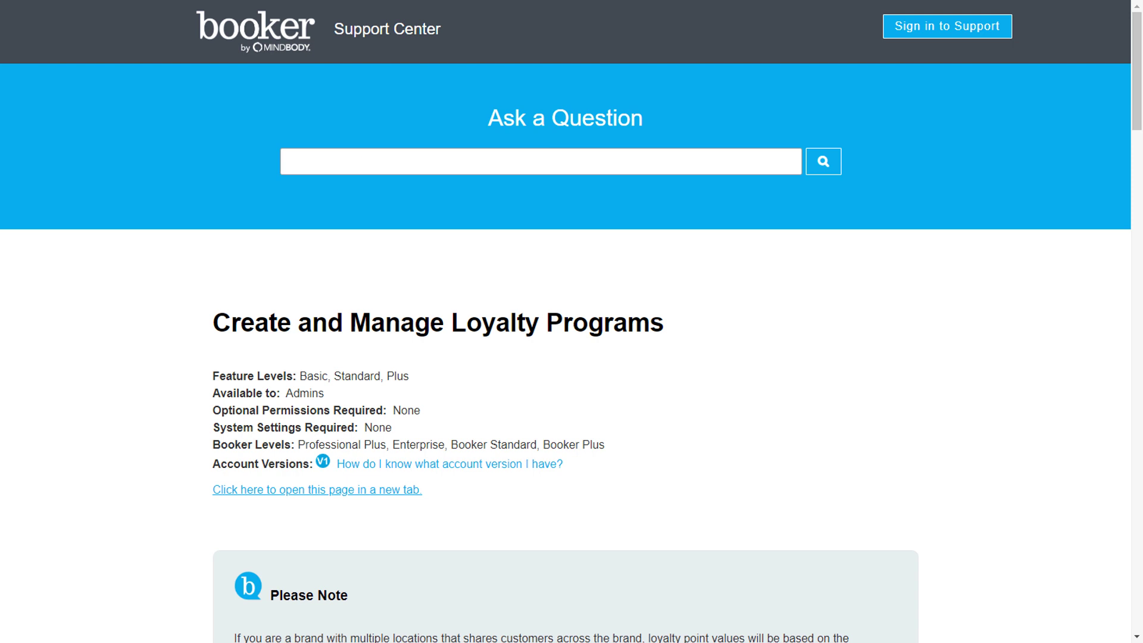
{"action": "type", "text": "loyalty rewards"}
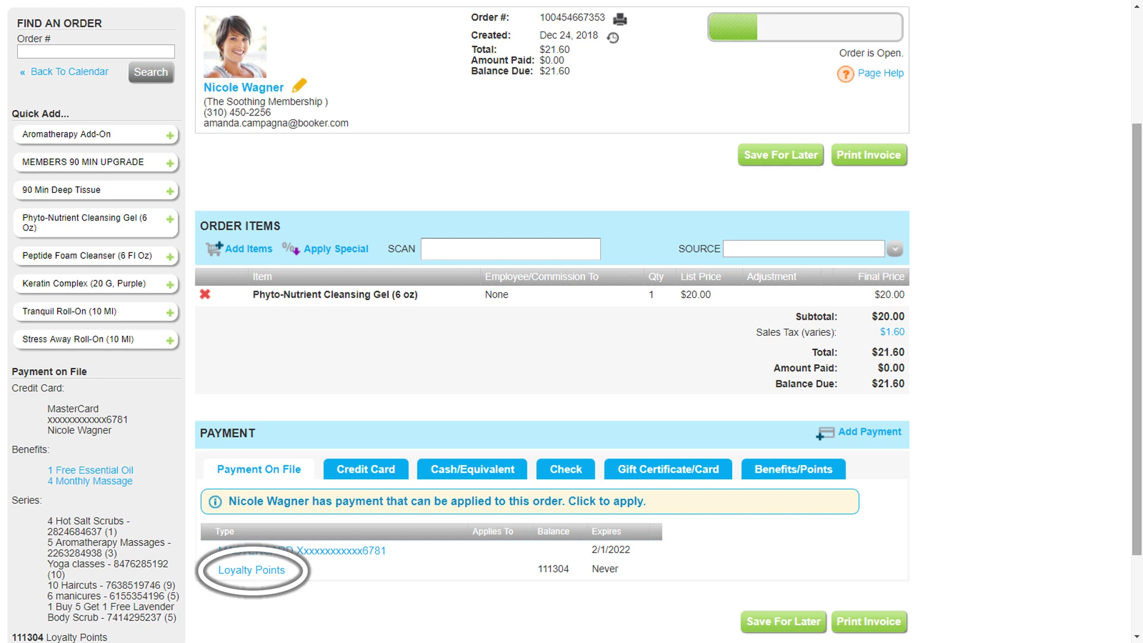
Step: Apply the customer's loyalty points as payment for the Phyto-Nutrient Cleansing Gel order
{"action": "left_click", "coordinate": [252, 569]}
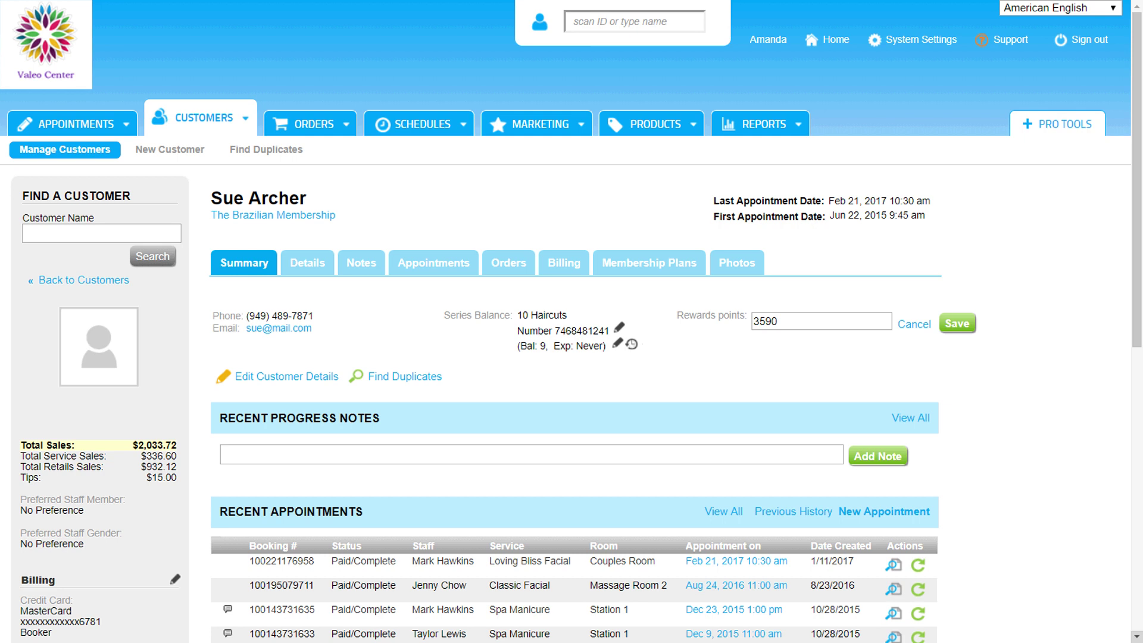
Step: Save the rewards points balance in the customer's profile summary
{"action": "key", "text": "Return"}
{"action": "left_click", "coordinate": [818, 317]}
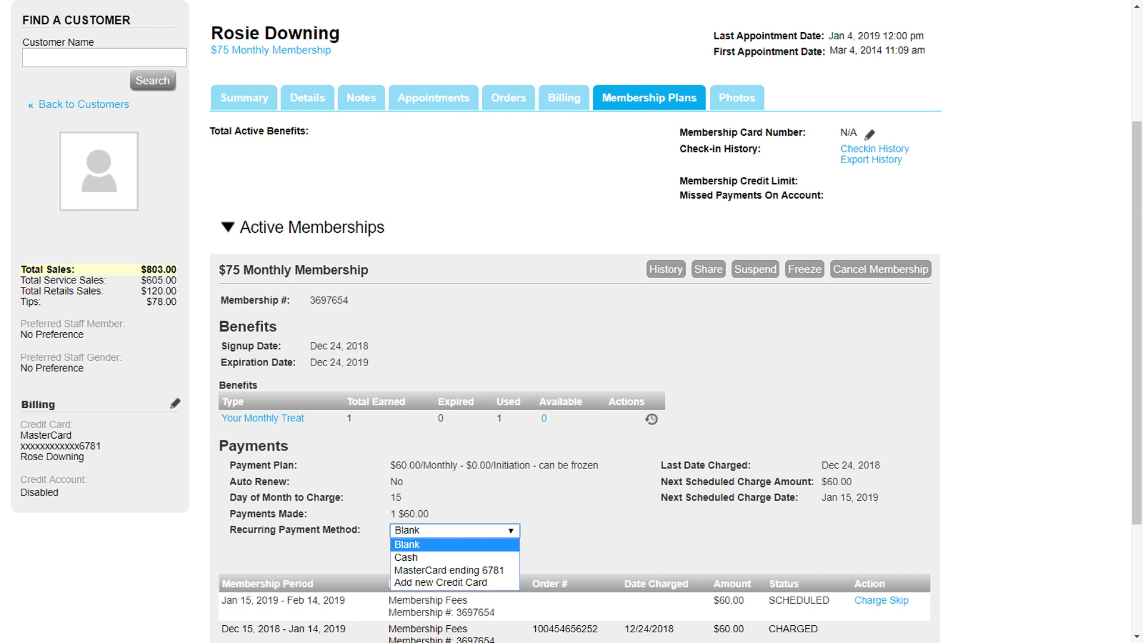
Step: Set the recurring payment method of the $75 Monthly Membership to the MasterCard on file
{"action": "left_click", "coordinate": [449, 570]}
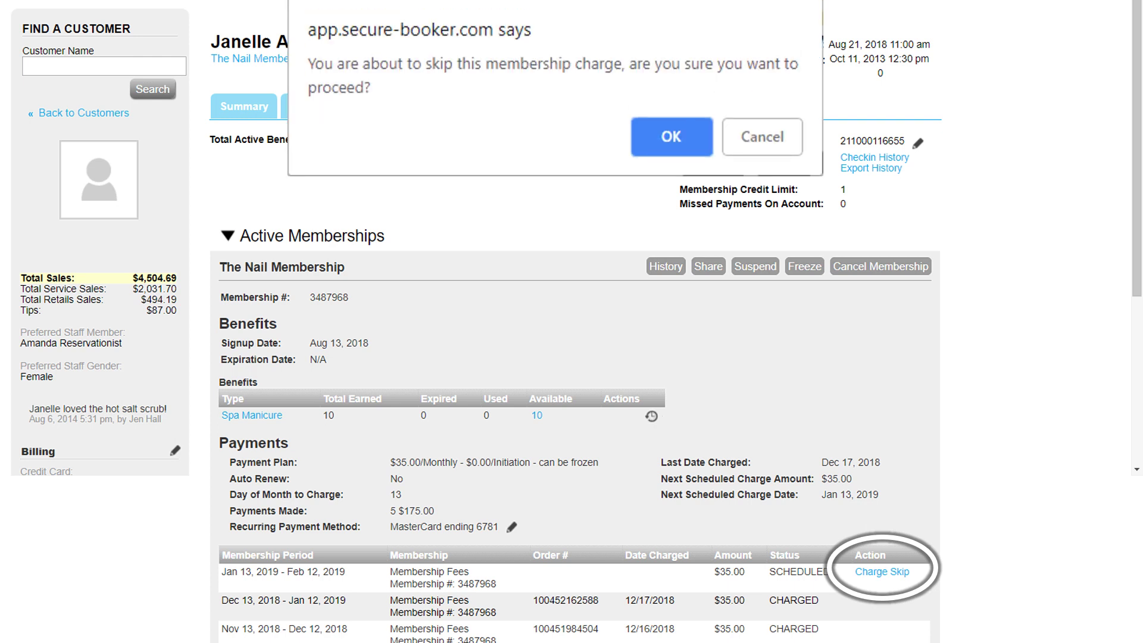
Step: Confirm skipping The Nail Membership charge for Jan 13, 2019 - Feb 12, 2019
{"action": "key", "text": "Return"}
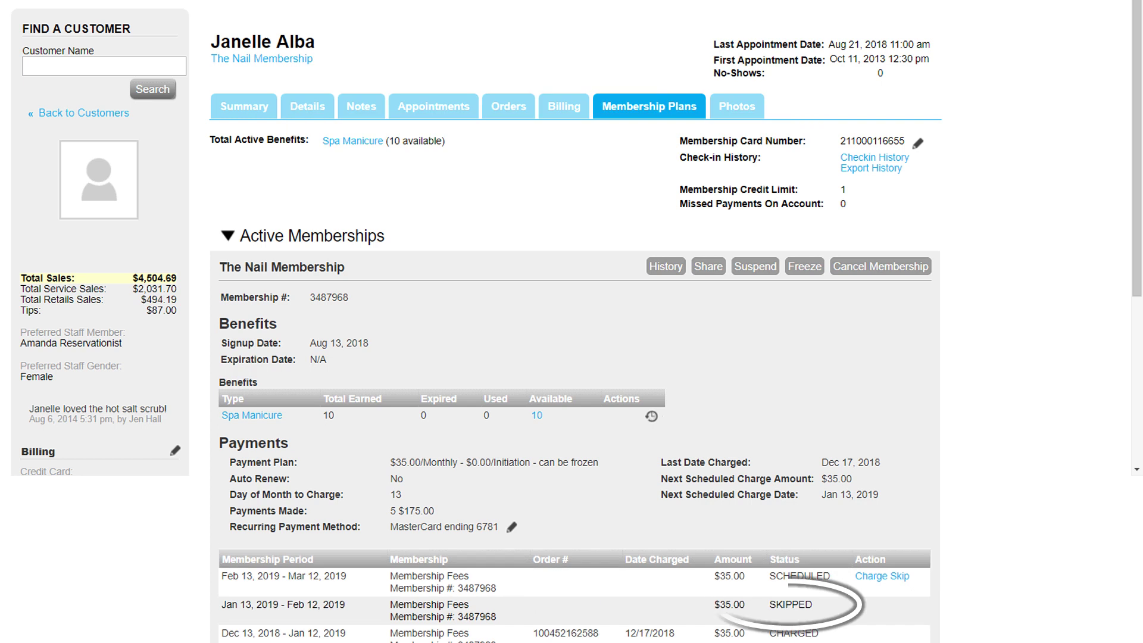
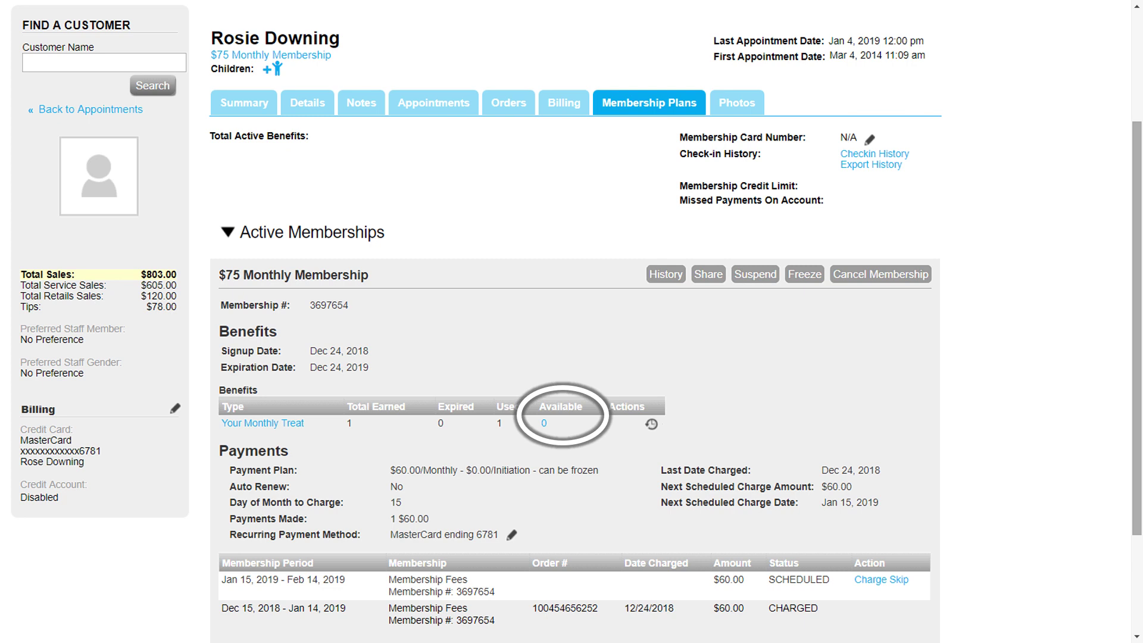
Step: Open the history of the Your Monthly Treat benefit in the customer's $75 Monthly Membership
{"action": "left_click", "coordinate": [651, 424]}
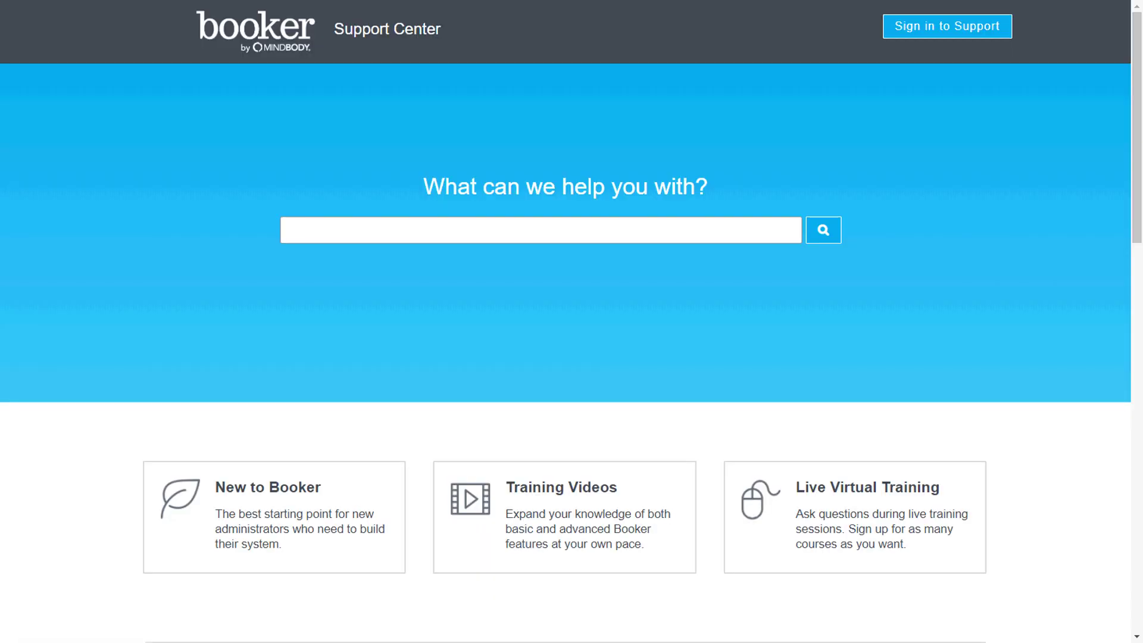
Step: Search the Booker Support Center for "memberships"
{"action": "type", "text": "memberships"}
{"action": "key", "text": "Return"}
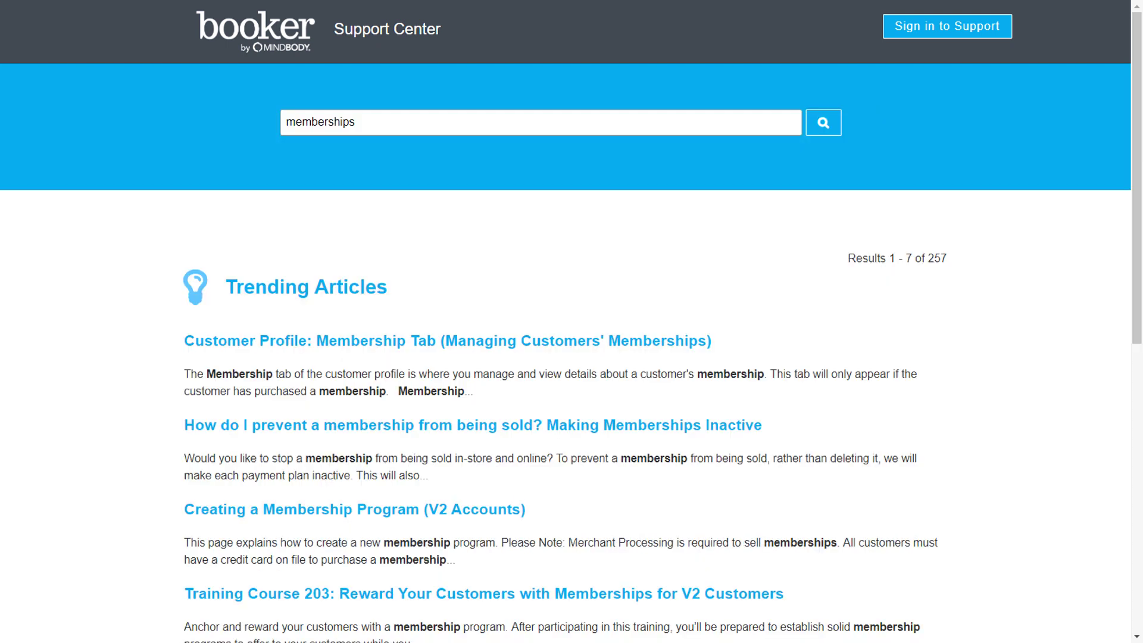